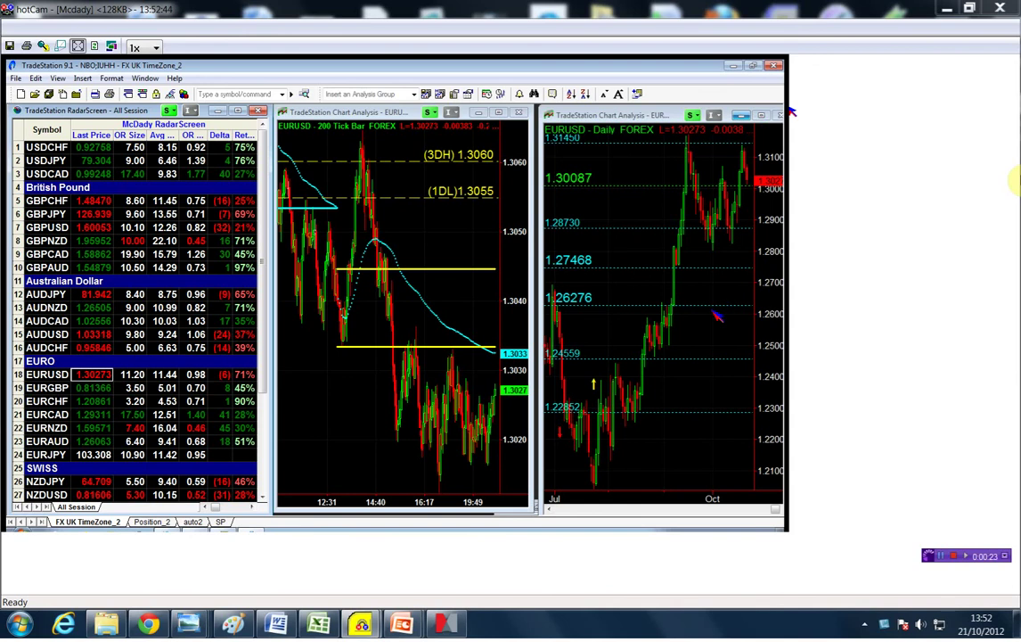
Step: Maximize the EURUSD daily chart and inspect the price data of a recent bar near its latest high
double_click(717, 315)
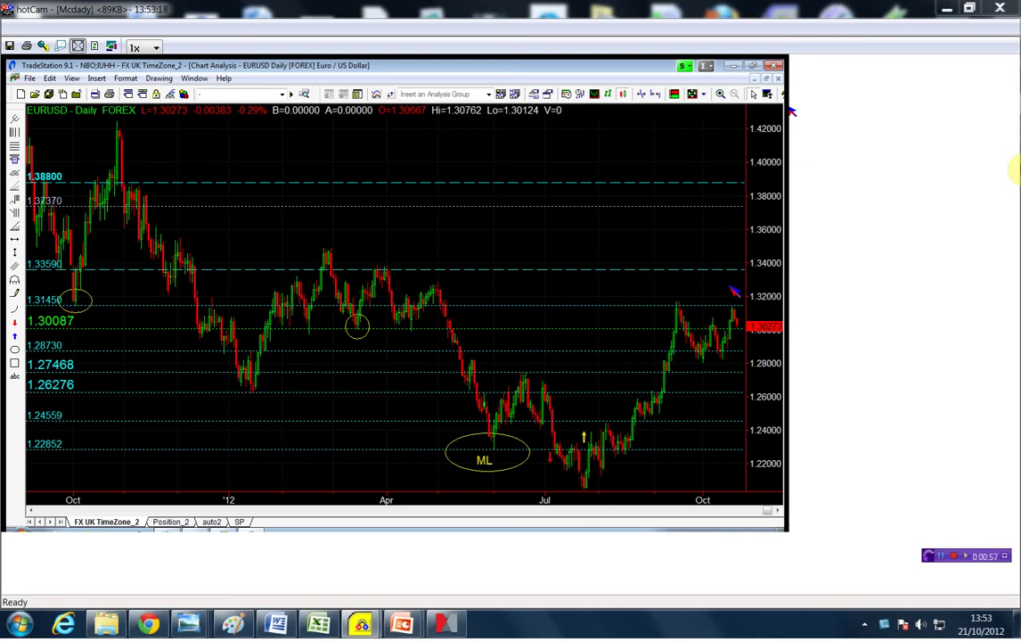
left_click(736, 294)
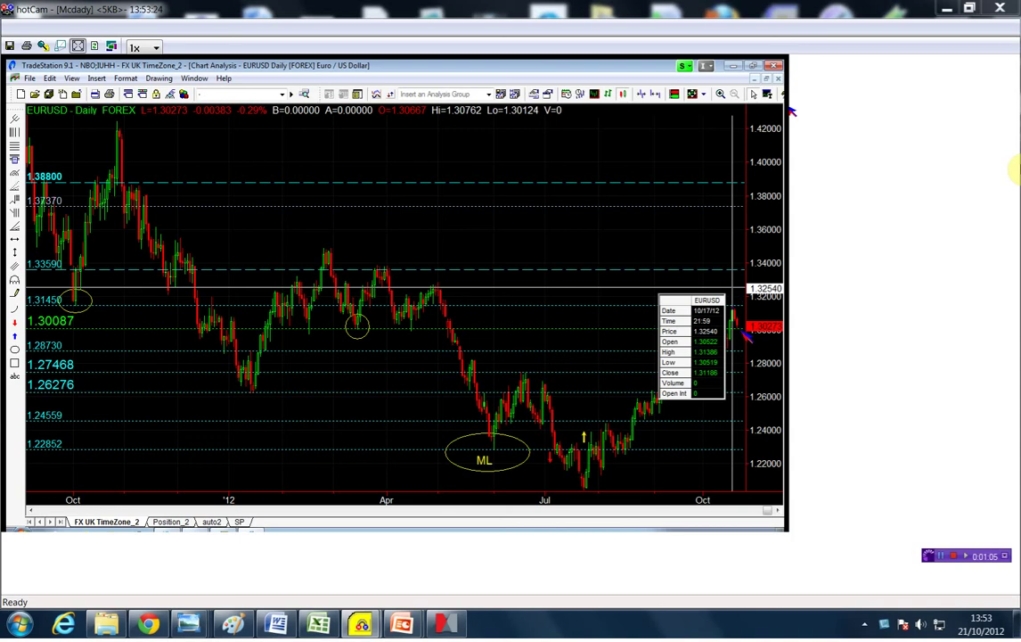
left_click(736, 294)
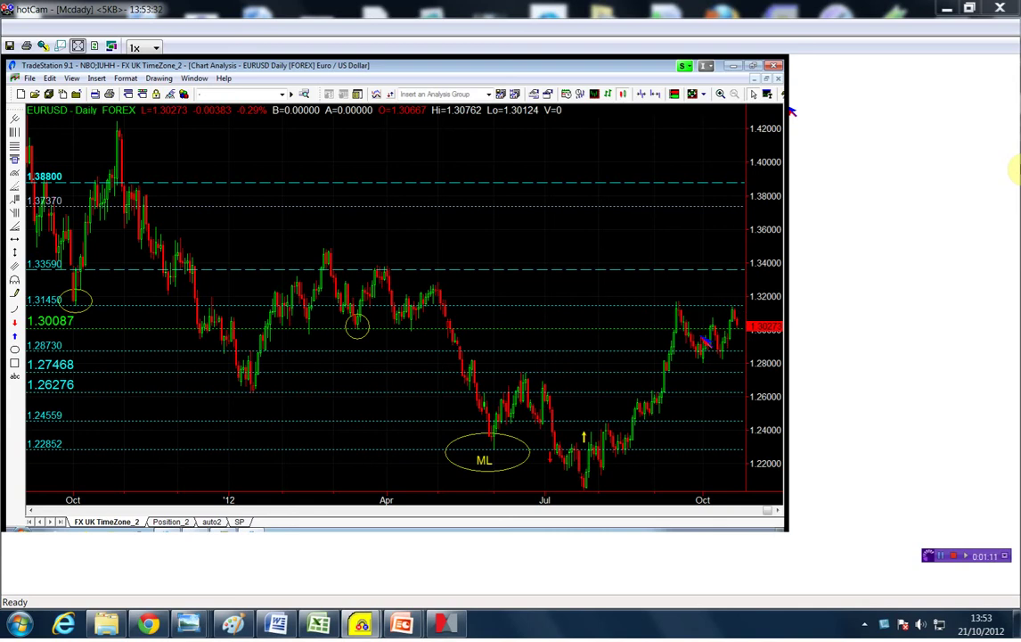
Step: Format the horizontal line on the EURUSD 200 tick bar chart by entering an exact price for it
left_click(630, 323)
left_click(740, 346)
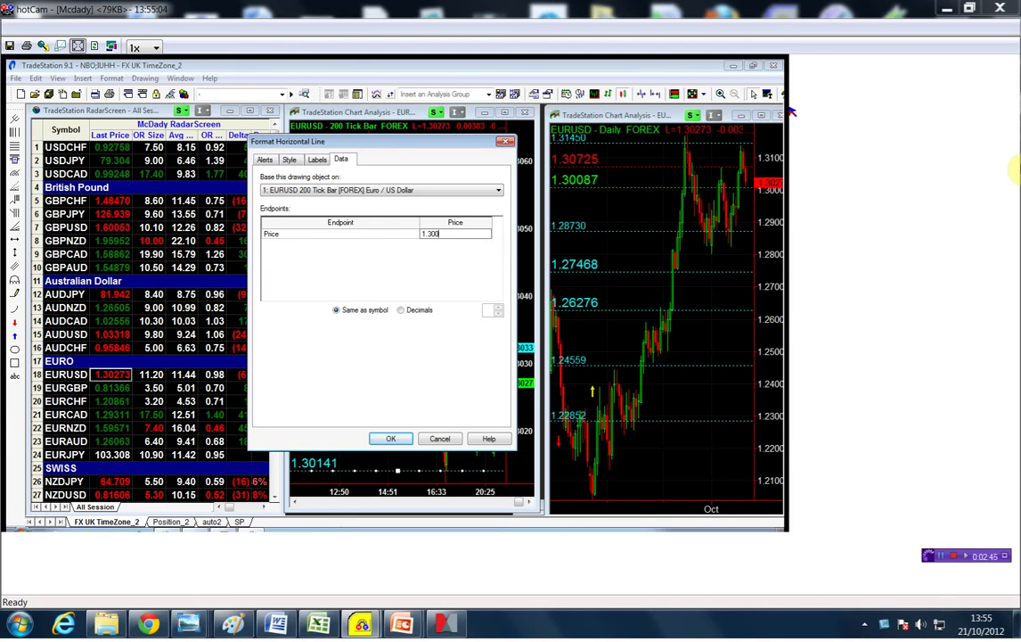
key("Return")
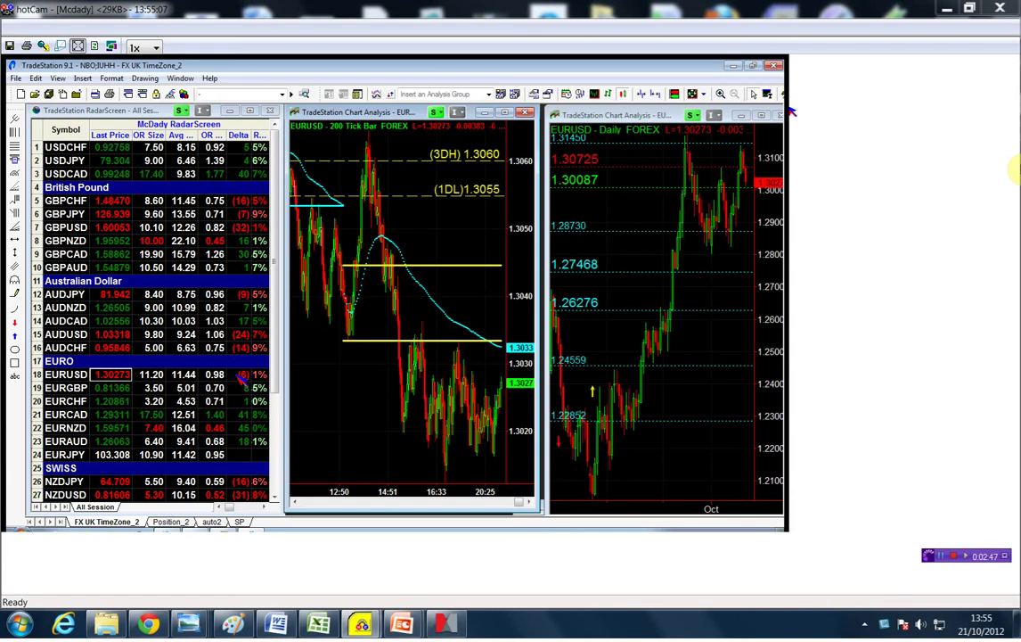
Step: In the McDady RadarScreen indicator inputs for EURUSD, set ShortPoint to 1.3008 and ShortStopPoint to 1.3033
double_click(184, 261)
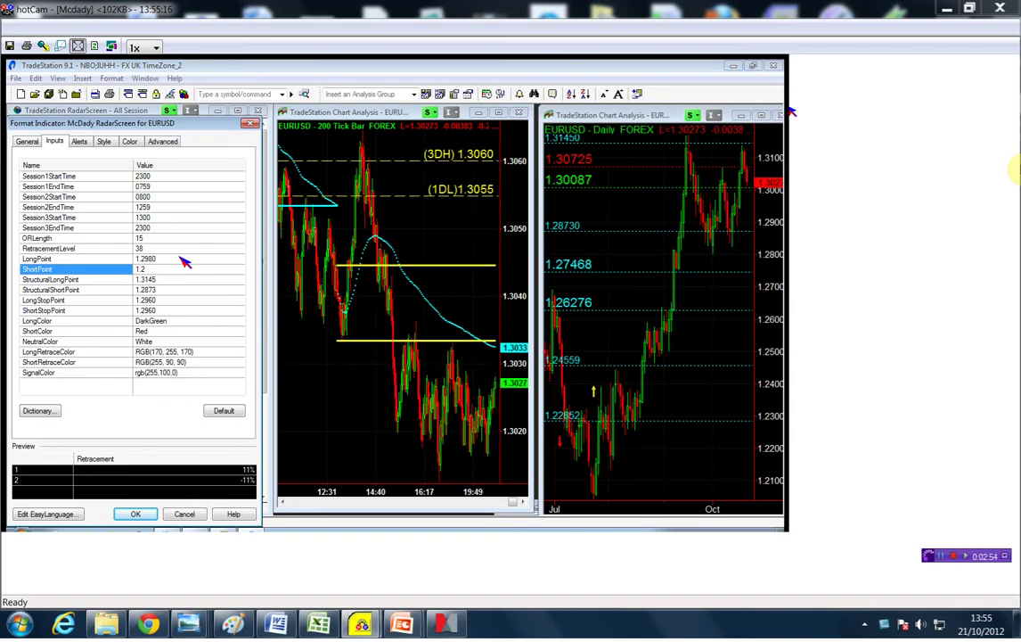
key("BackSpace")
type("3008")
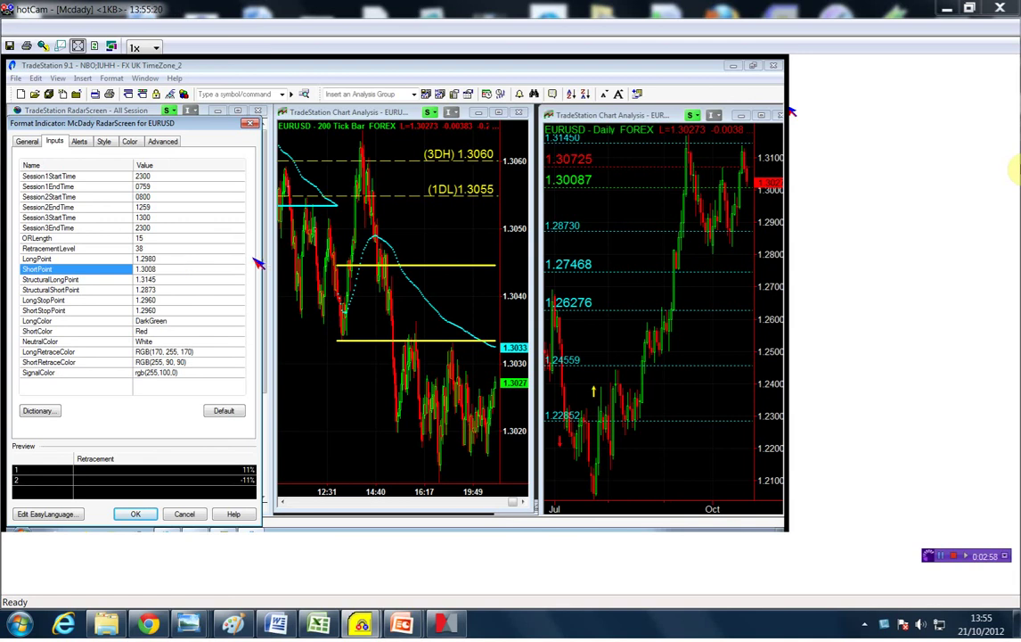
left_click(178, 291)
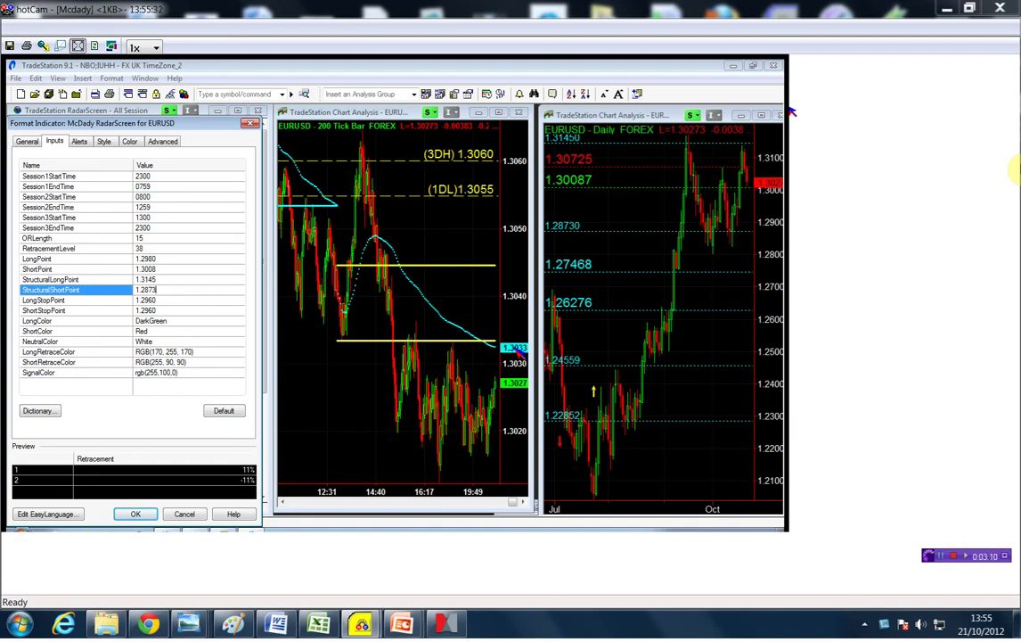
left_click(177, 311)
type("1.30")
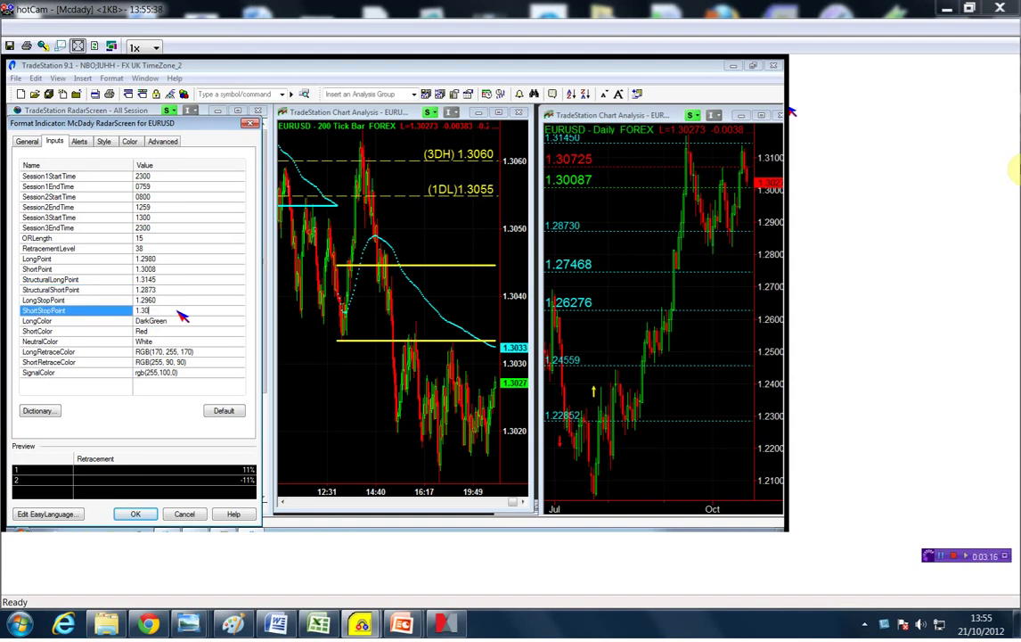
type("33")
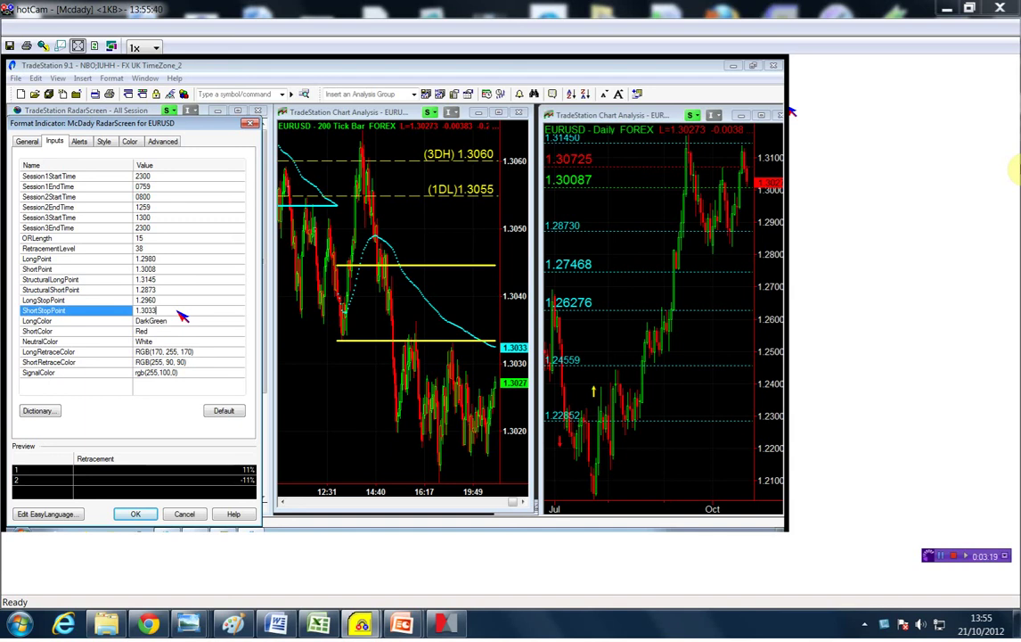
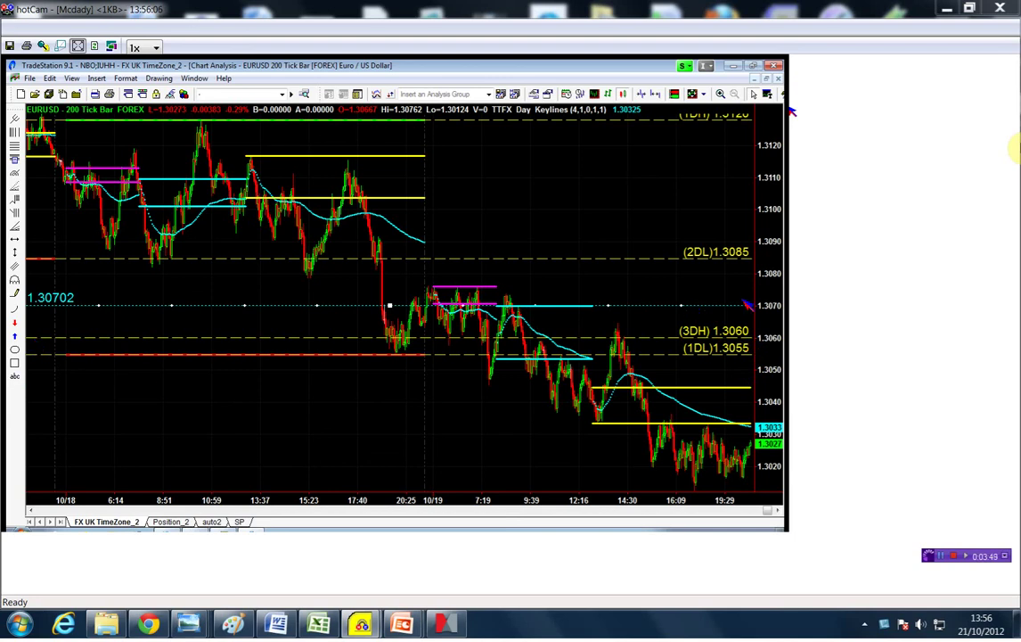
Step: Set both LongPoint and StructuralLongPoint to 1.3072 in the EURUSD RadarScreen indicator inputs
left_click(756, 303)
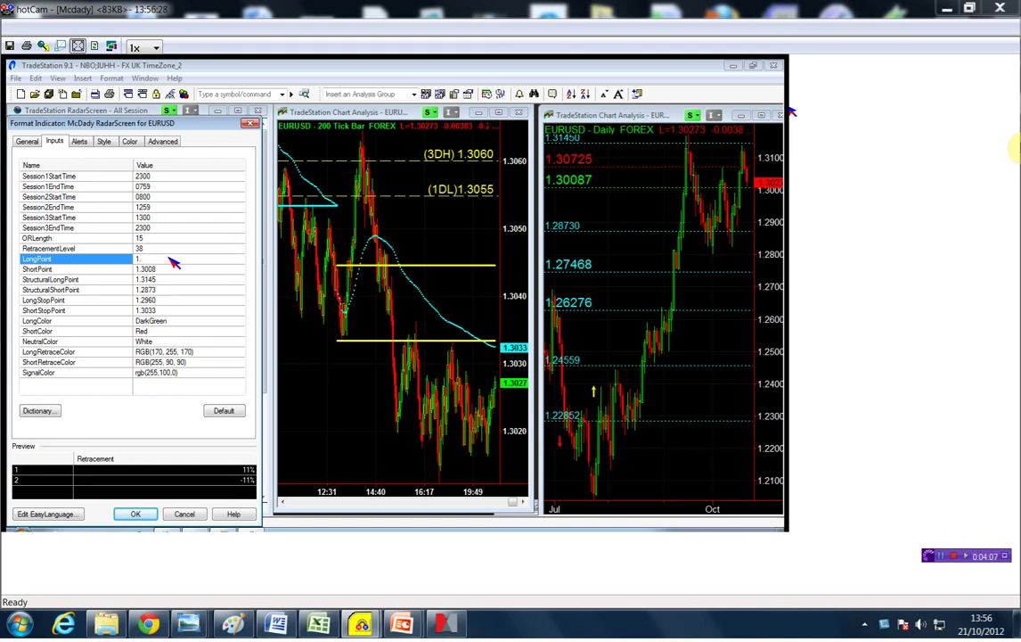
type("3072")
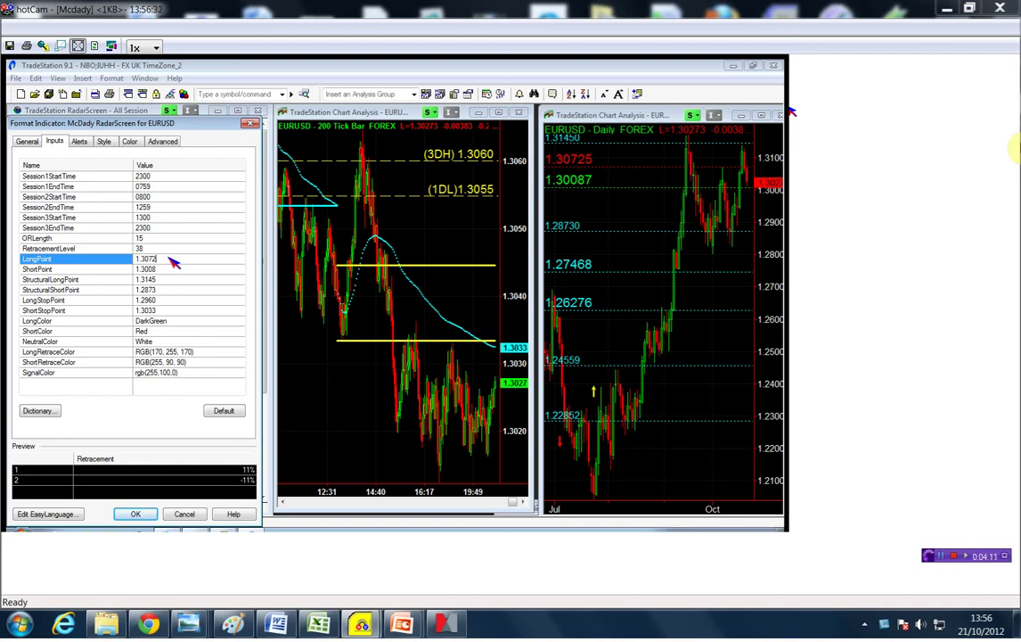
left_click(167, 279)
type("1.307")
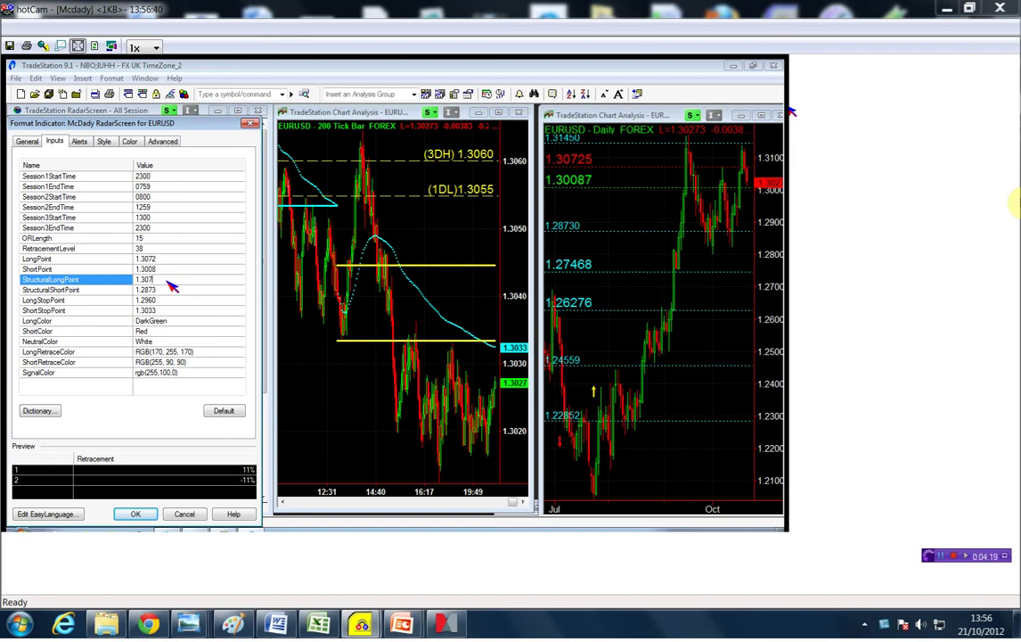
type("2")
Step: Set LongStopPoint to 1.3072 and review the long-side inputs of the EURUSD indicator
left_click(165, 301)
type("1.")
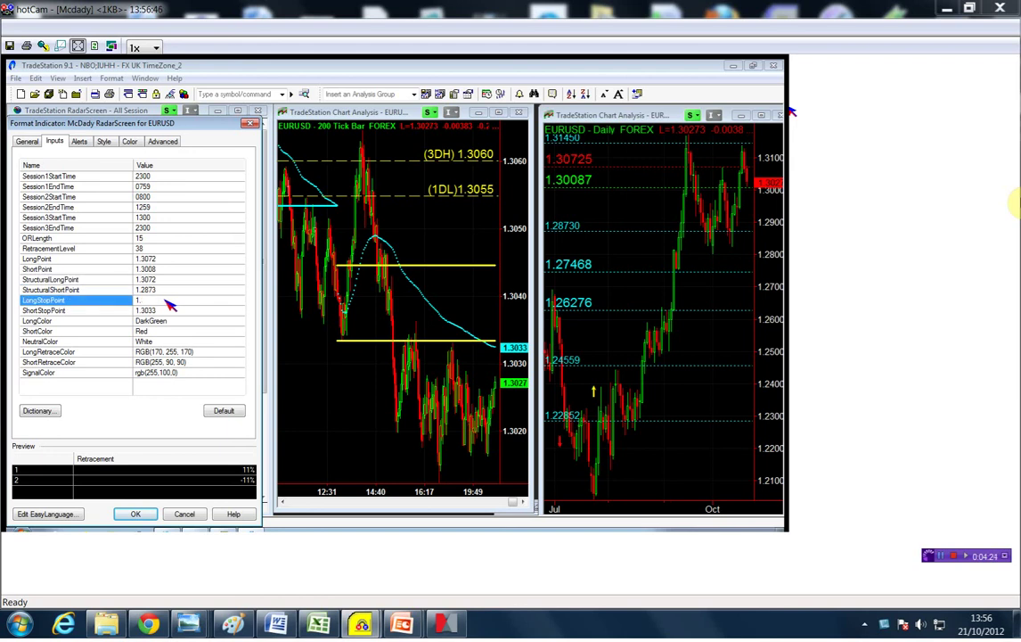
type("3072")
key("Up")
key("Up")
key("Up")
key("Up")
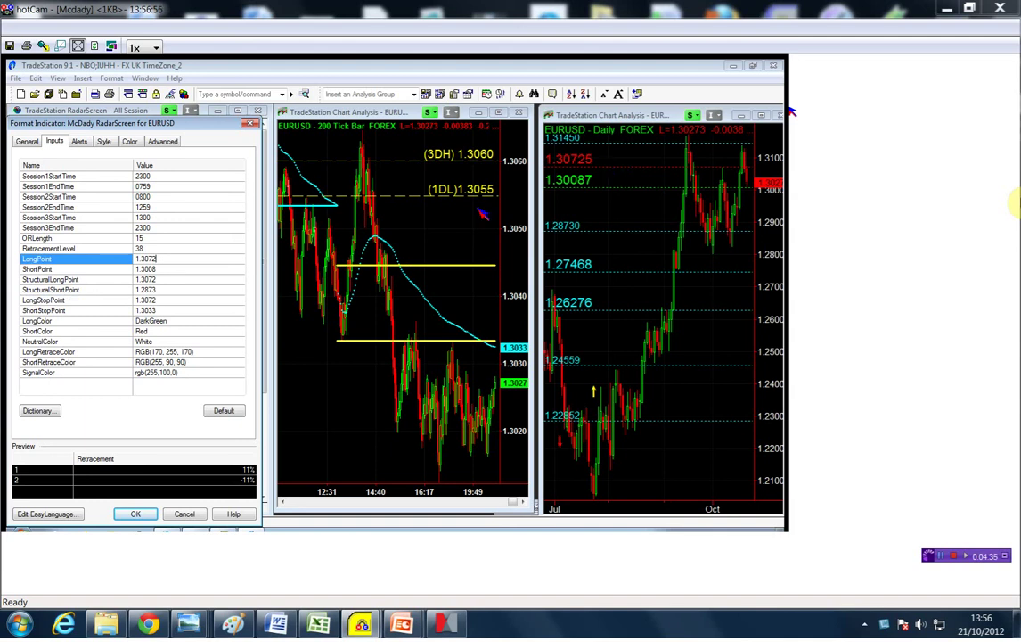
left_click(166, 301)
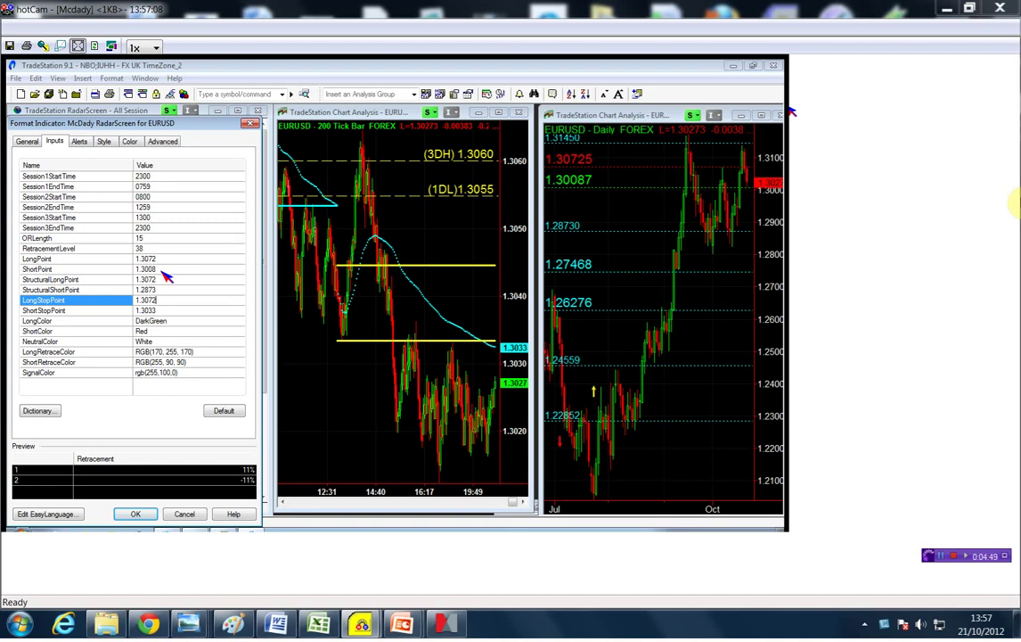
Step: Refine ShortPoint to 1.30087 and check the StructuralShortPoint input against the daily chart
left_click(165, 270)
type("7")
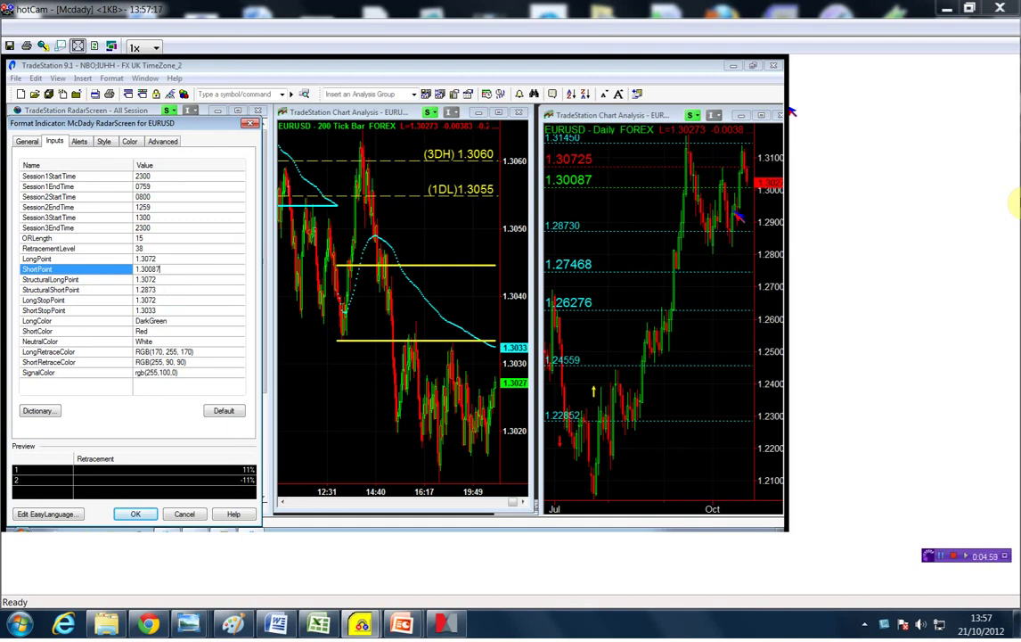
key("Down")
key("Down")
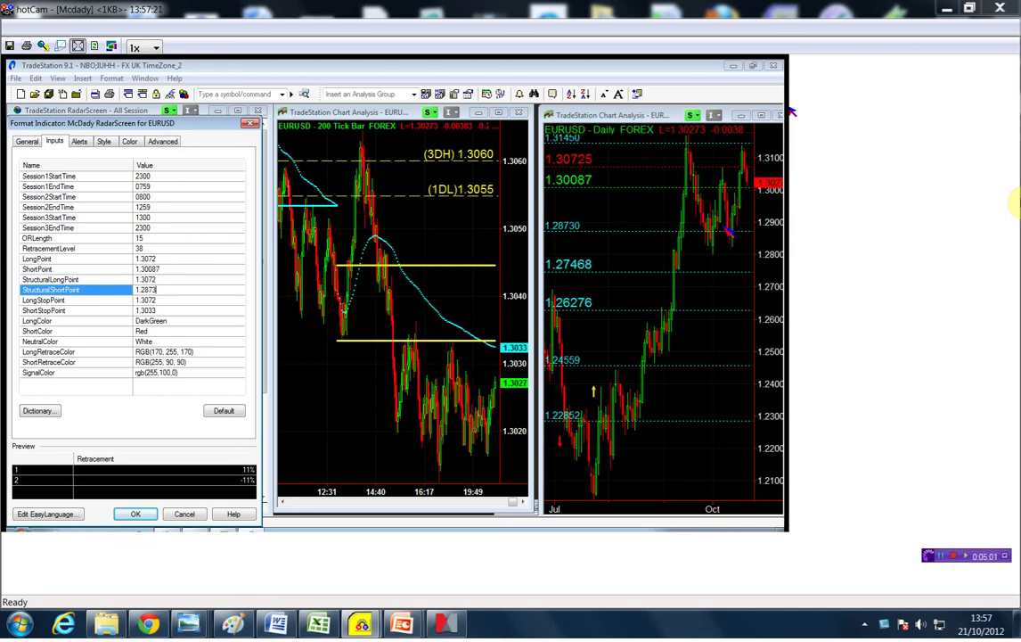
left_click(165, 273)
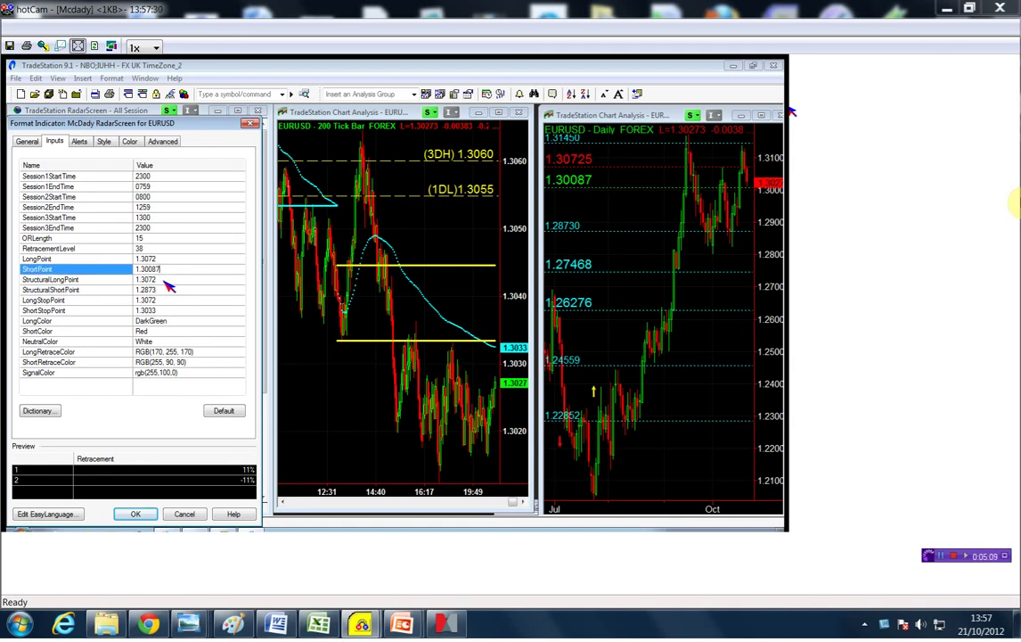